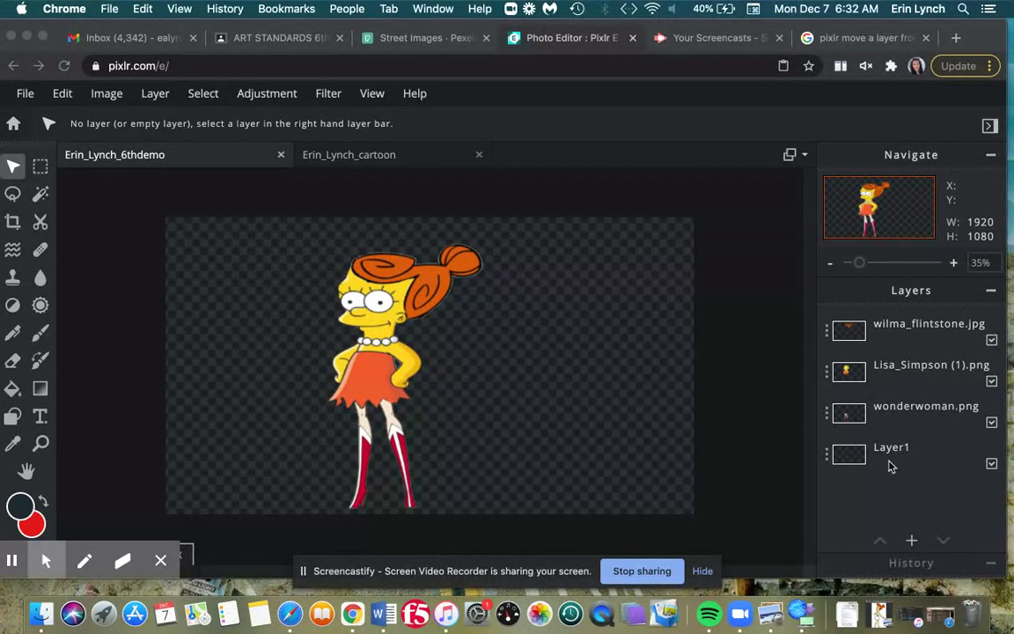
- Drag the empty Layer1 above wilma_flintstone.jpg so it tops the layer stack
{"action": "left_click_drag", "start_coordinate": [890, 455], "coordinate": [884, 324]}
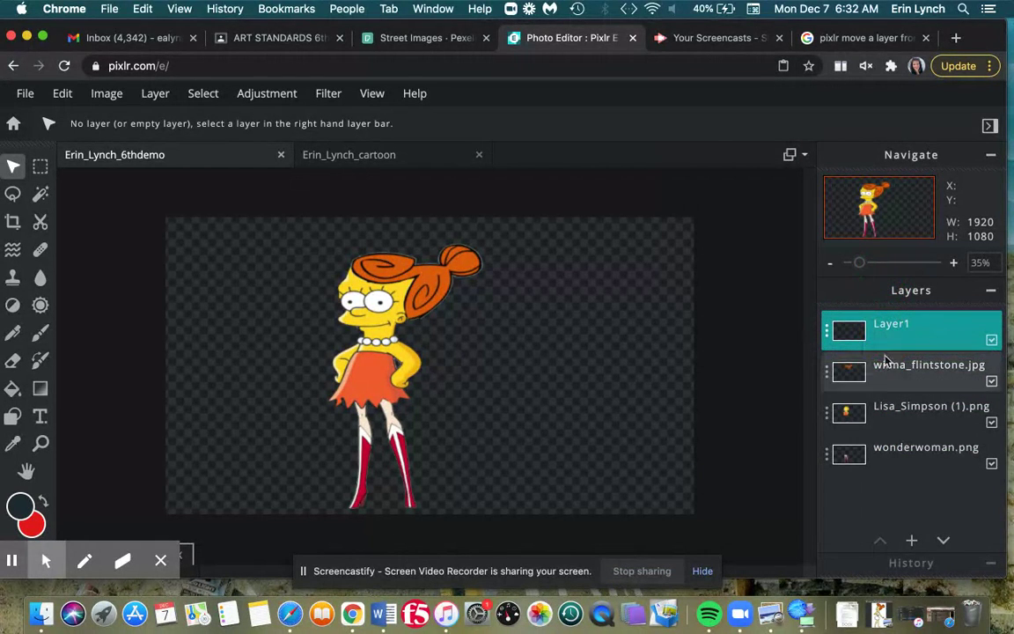
{"action": "left_click", "coordinate": [889, 374]}
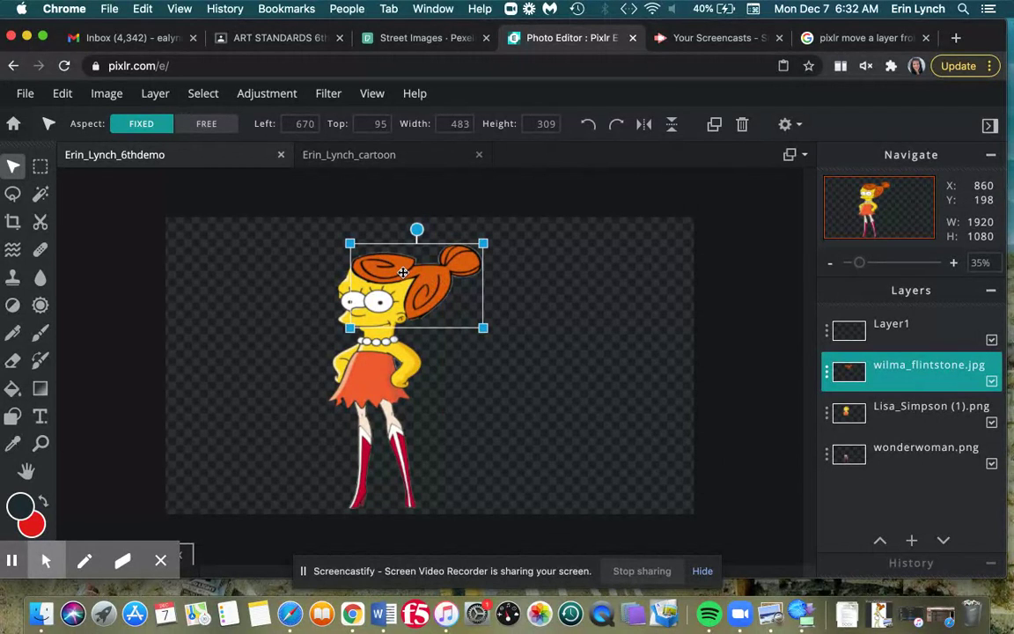
{"action": "left_click", "coordinate": [885, 447]}
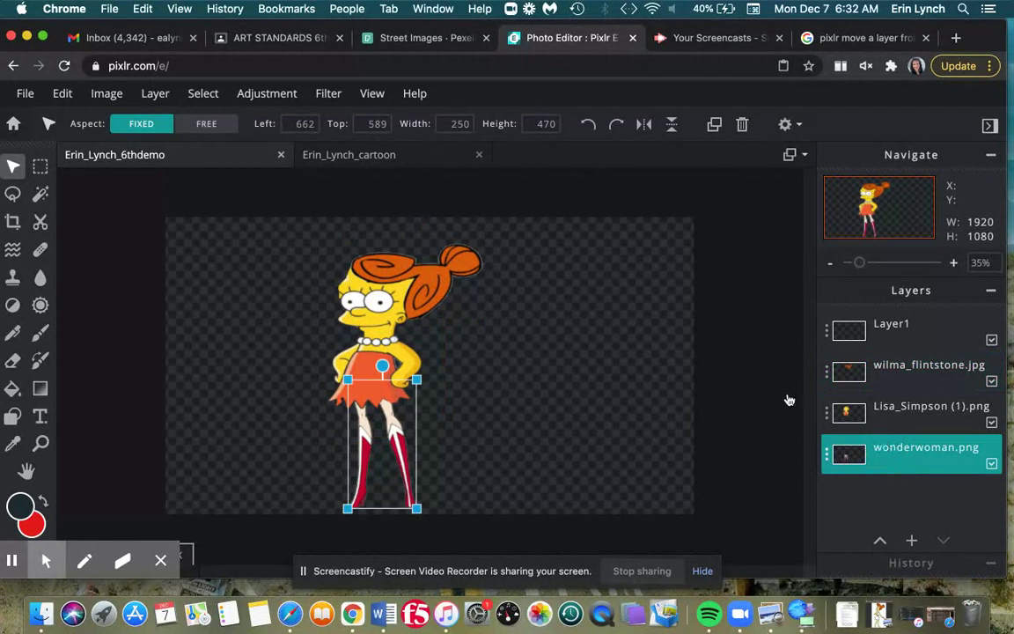
{"action": "left_click", "coordinate": [161, 99]}
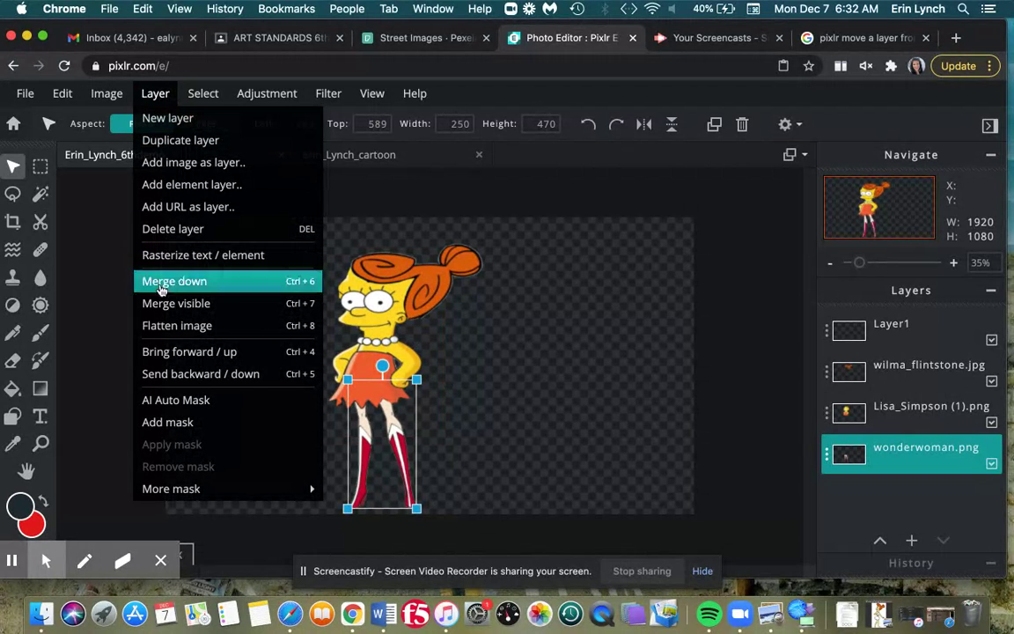
{"action": "left_click", "coordinate": [162, 353]}
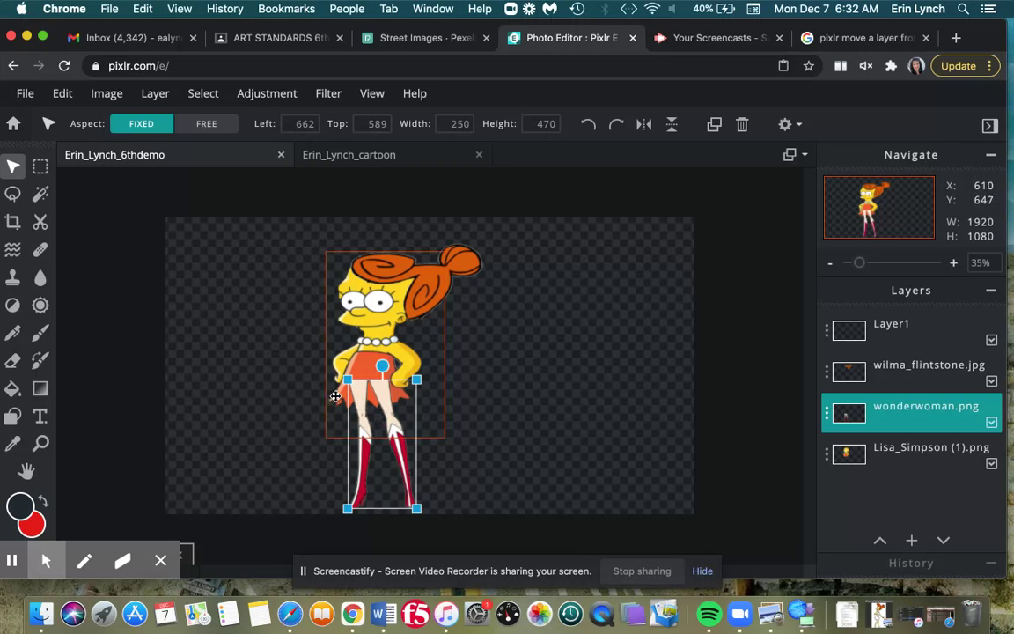
{"action": "left_click", "coordinate": [155, 94]}
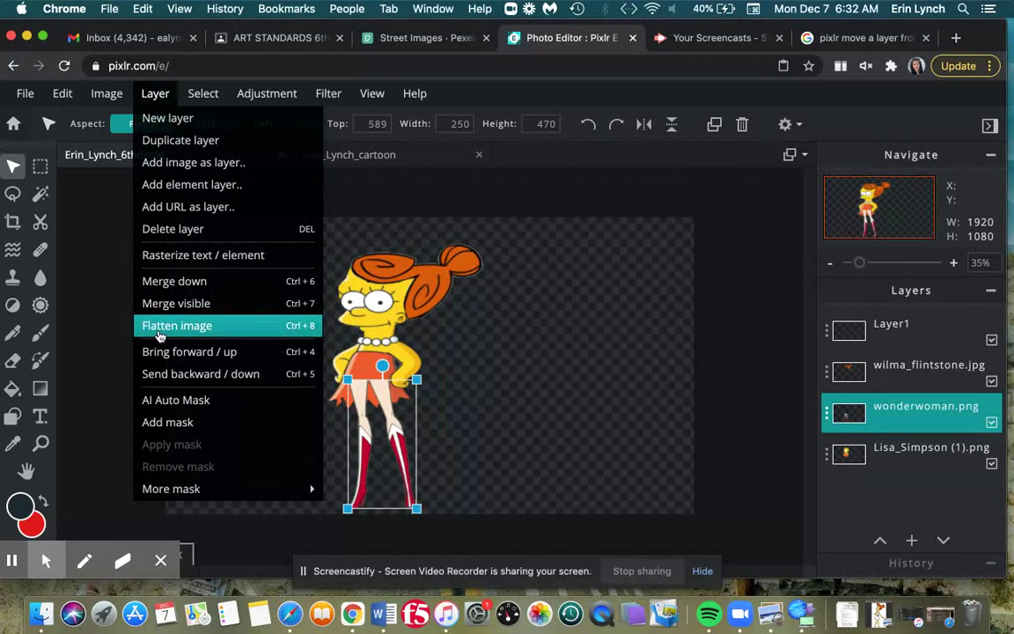
{"action": "left_click", "coordinate": [170, 374]}
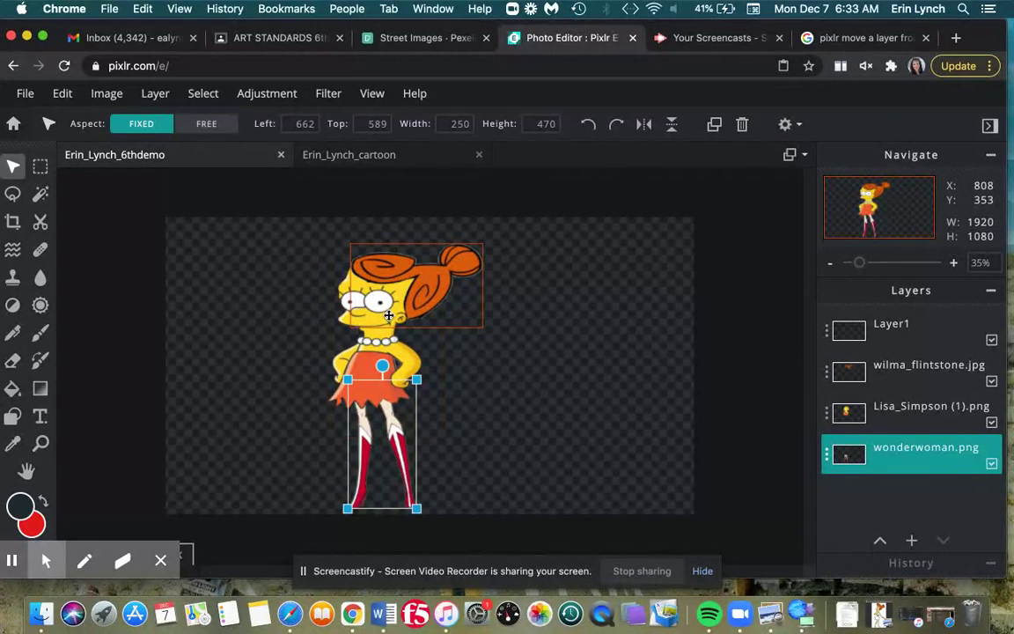
- Merge the Lisa_Simpson layer down into the wilma_flintstone.jpg layer
{"action": "left_click", "coordinate": [429, 268]}
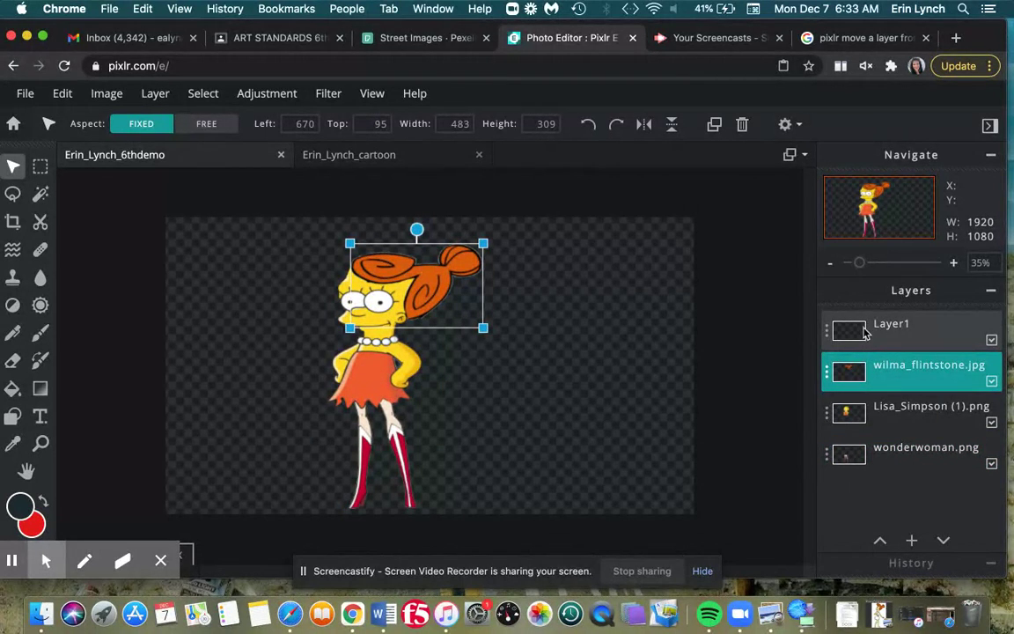
{"action": "left_click", "coordinate": [155, 93]}
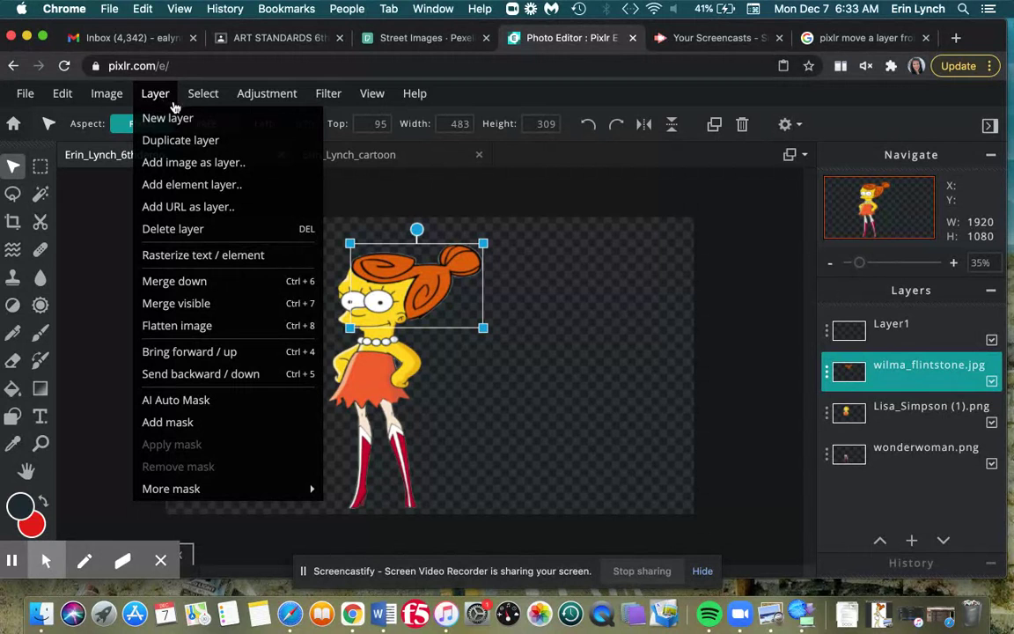
{"action": "left_click", "coordinate": [182, 286]}
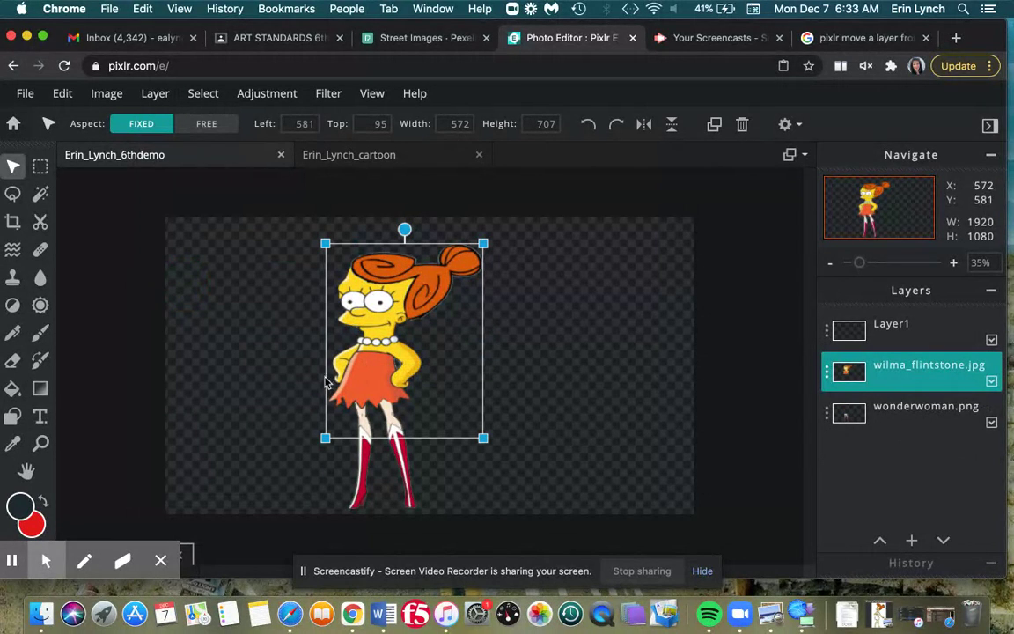
- Merge wonderwoman.png into the wilma layer and shift the combined character left
{"action": "left_click", "coordinate": [155, 93]}
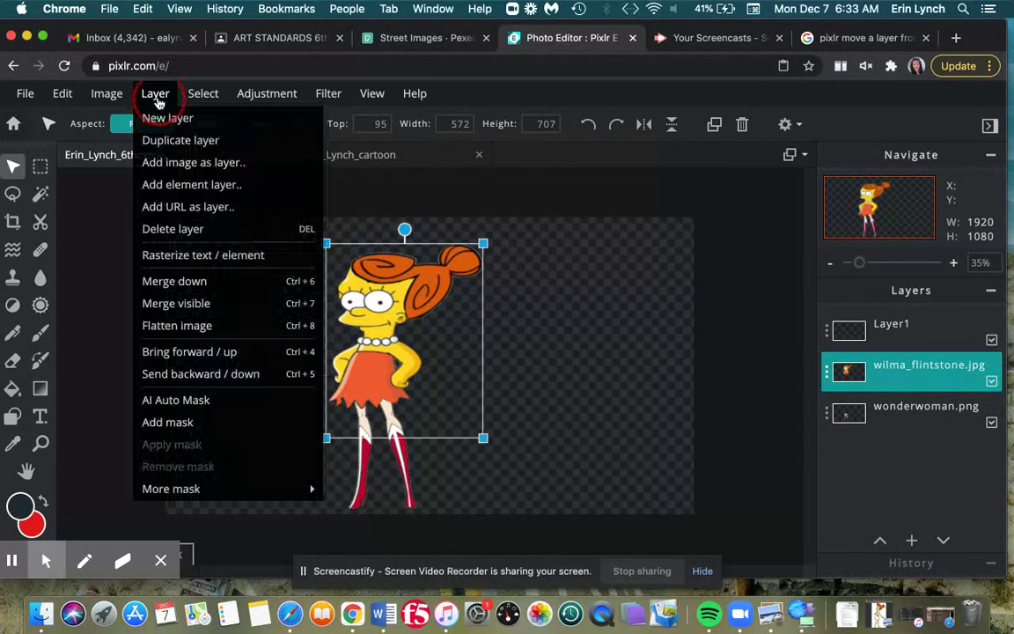
{"action": "left_click", "coordinate": [168, 281]}
{"action": "left_click_drag", "start_coordinate": [373, 329], "coordinate": [327, 322]}
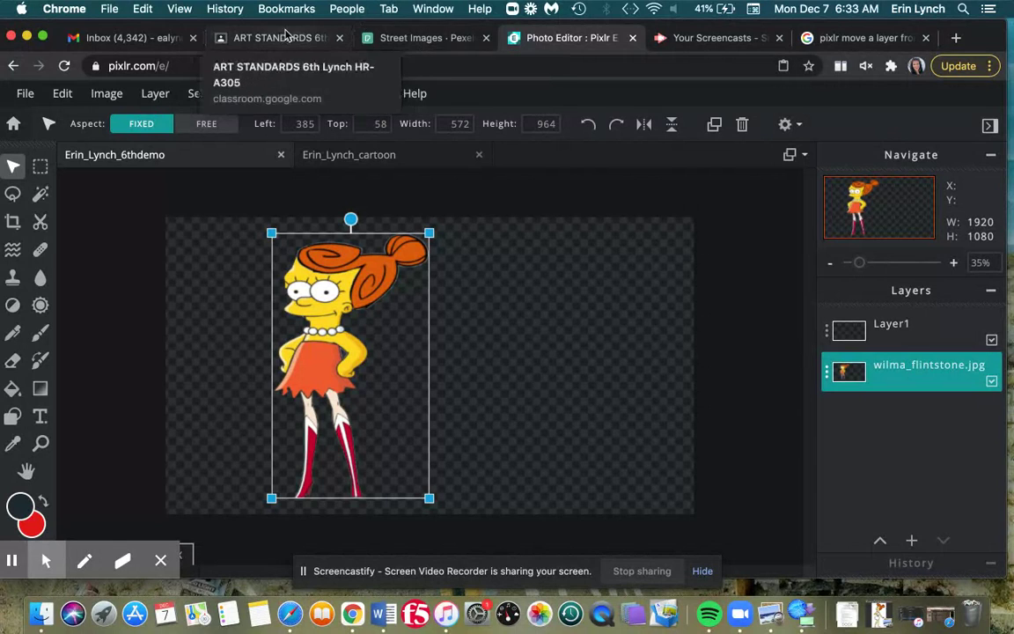
{"action": "left_click", "coordinate": [421, 39]}
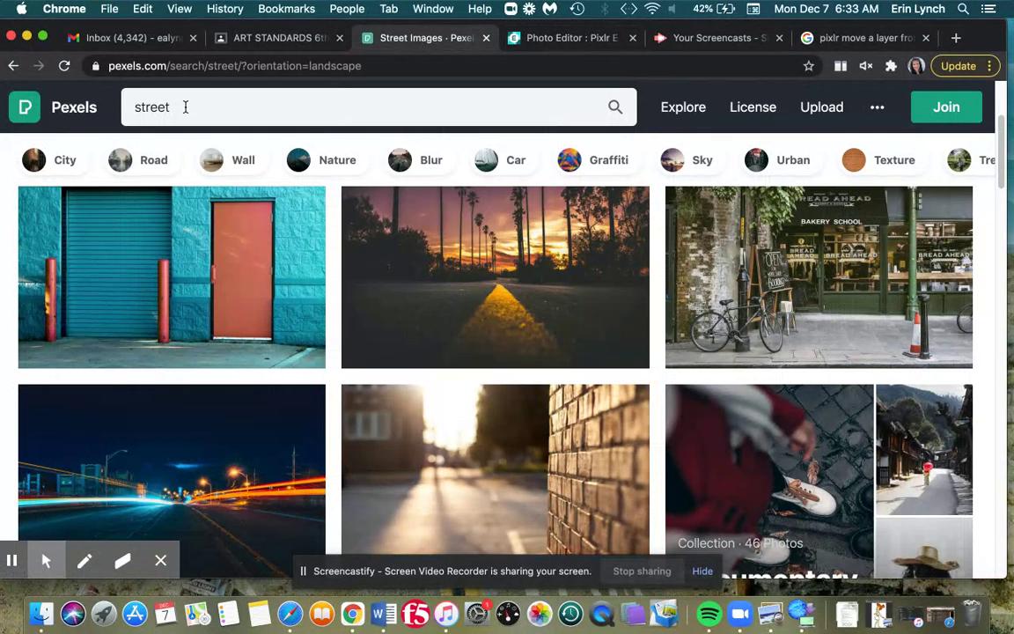
- Browse the Horizontal-filtered Pexels street photo results for a background image
{"action": "scroll", "coordinate": [1000, 130], "scroll_direction": "up", "scroll_amount": 4}
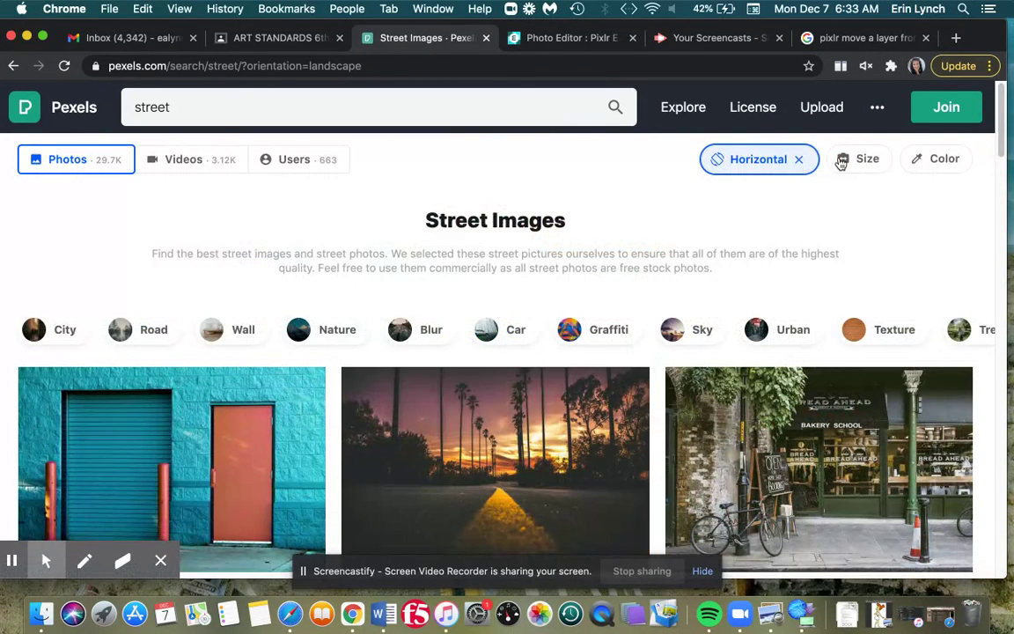
{"action": "mouse_move", "coordinate": [802, 165]}
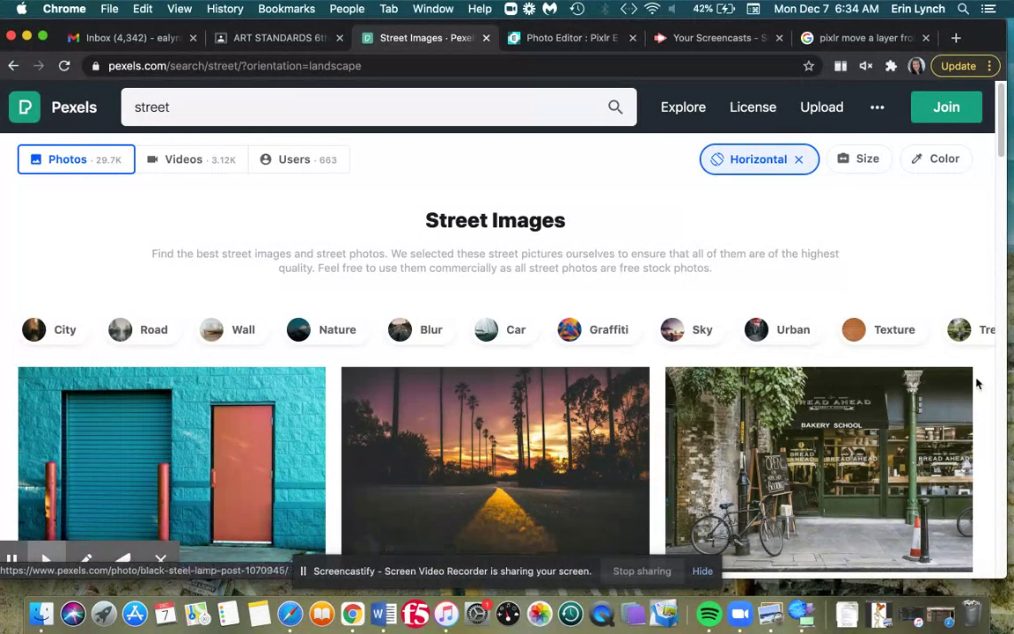
{"action": "left_click_drag", "start_coordinate": [1000, 146], "coordinate": [1001, 187]}
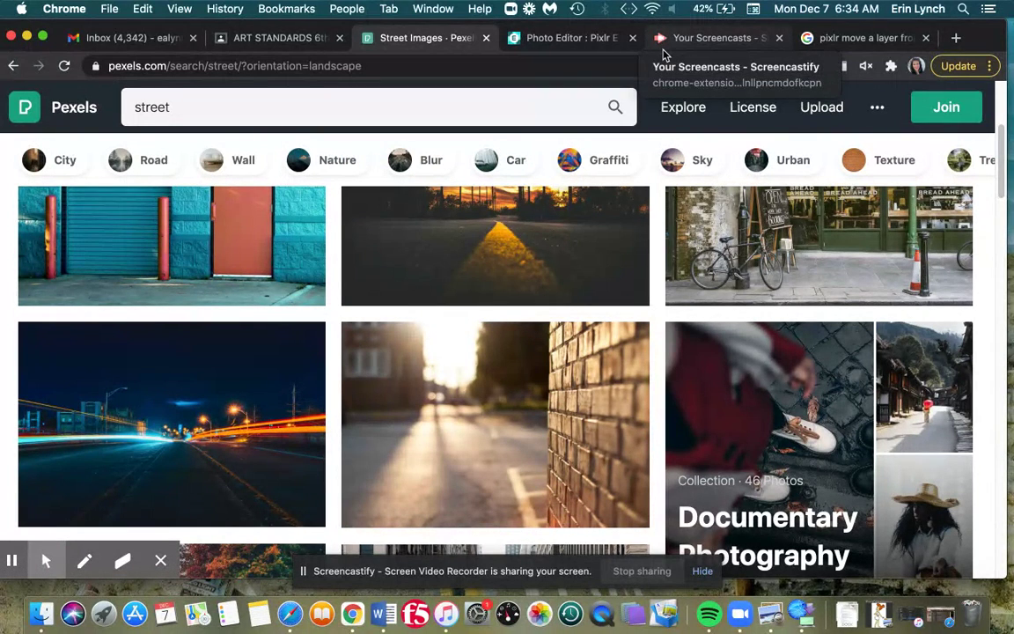
- Add the brick-wall photo pexels-steve-johnson-858076.jpg as a new top layer via Layer > Add image as layer
{"action": "left_click", "coordinate": [573, 39]}
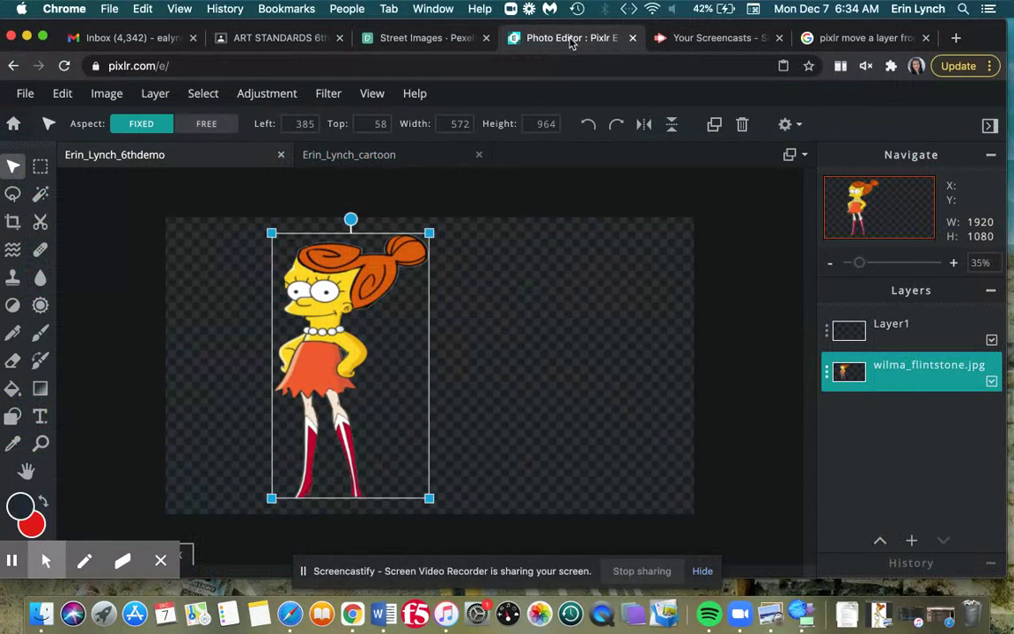
{"action": "left_click", "coordinate": [539, 324]}
{"action": "left_click", "coordinate": [156, 95]}
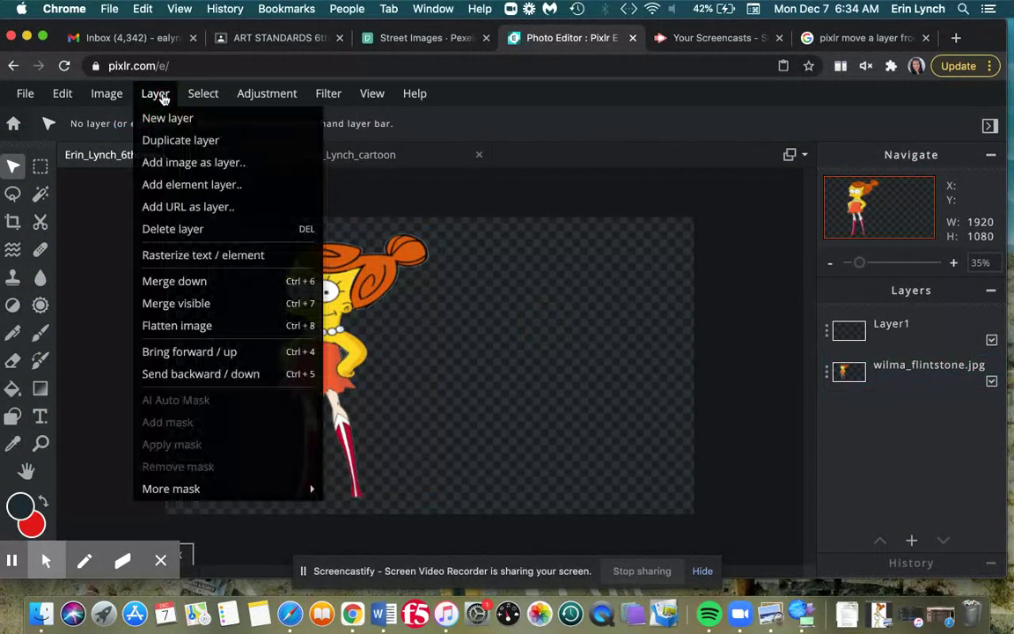
{"action": "left_click", "coordinate": [166, 164]}
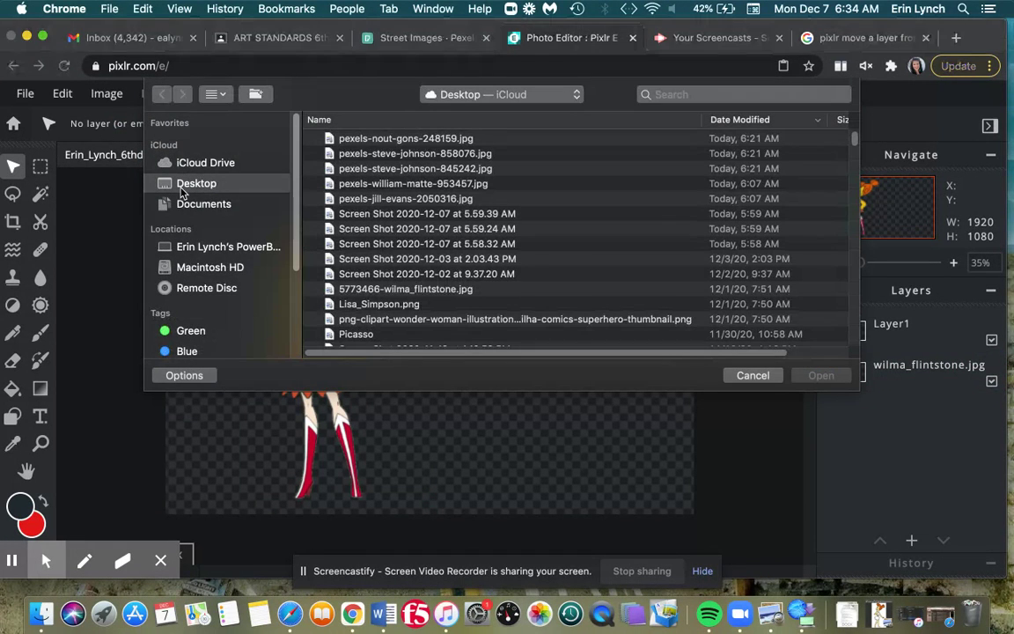
{"action": "left_click", "coordinate": [373, 141]}
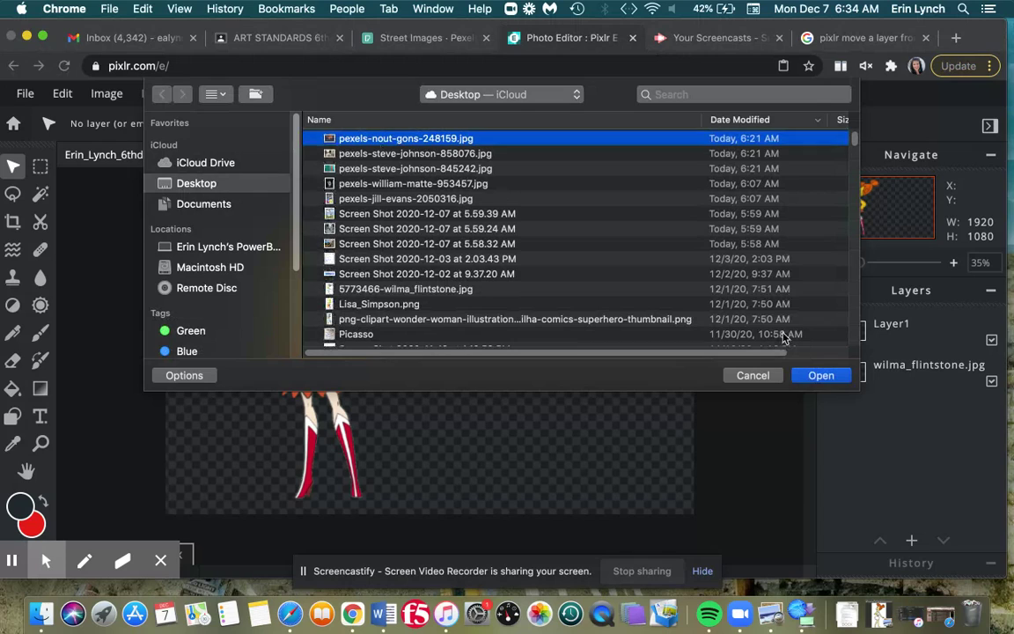
{"action": "left_click", "coordinate": [395, 154]}
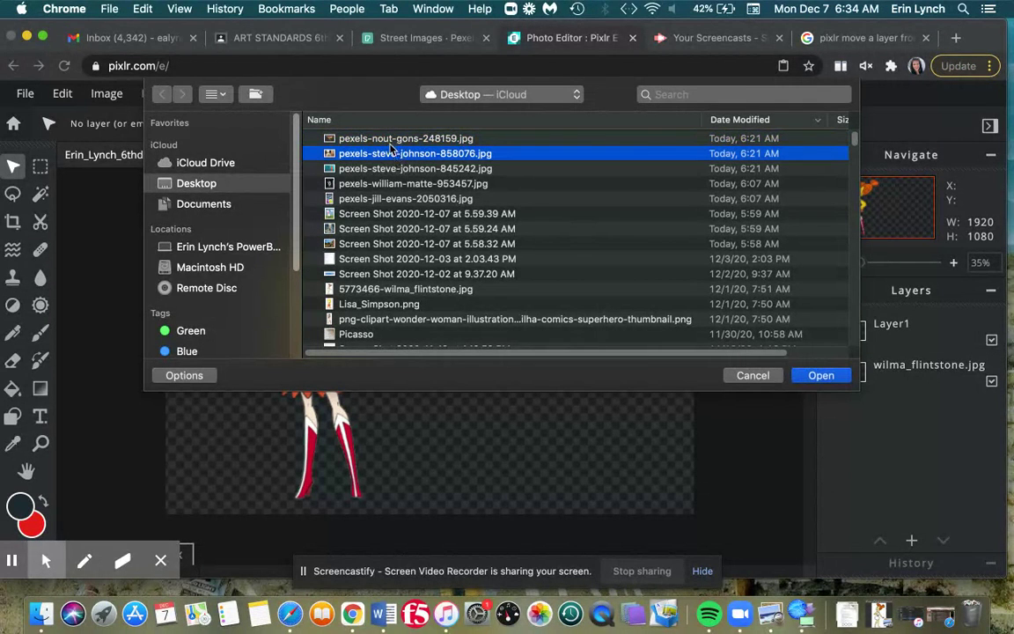
{"action": "left_click", "coordinate": [816, 376]}
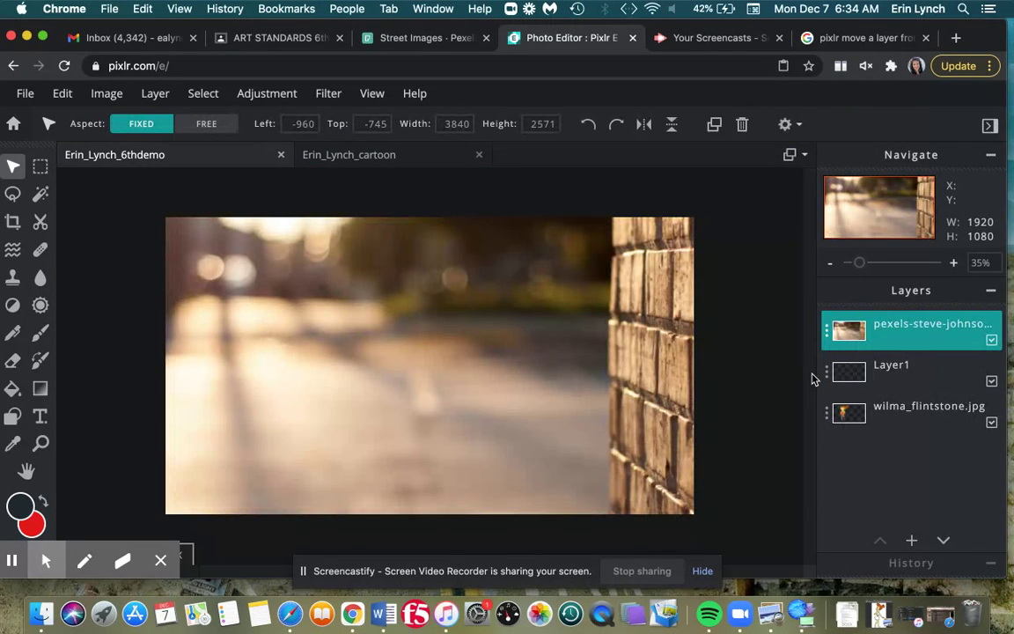
- Resize the brick-wall photo to 1630×1091 and shift it right, leaving a transparent strip at left
{"action": "left_click_drag", "start_coordinate": [598, 271], "coordinate": [352, 389]}
{"action": "left_click_drag", "start_coordinate": [635, 260], "coordinate": [611, 345]}
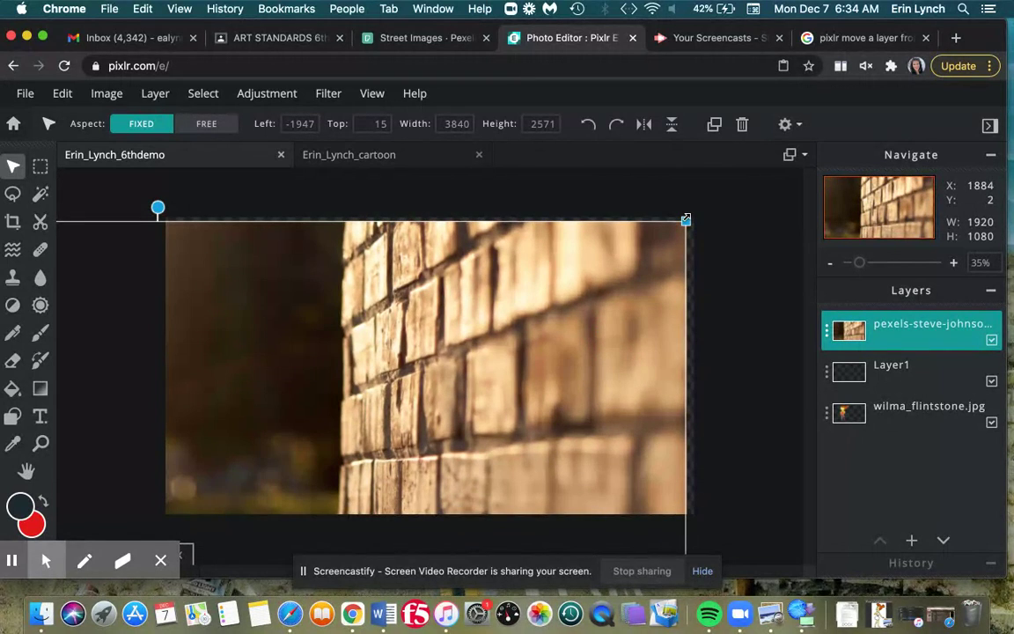
{"action": "left_click_drag", "start_coordinate": [686, 218], "coordinate": [438, 388]}
{"action": "left_click_drag", "start_coordinate": [372, 431], "coordinate": [588, 283]}
{"action": "left_click_drag", "start_coordinate": [694, 227], "coordinate": [464, 381]}
{"action": "left_click_drag", "start_coordinate": [409, 403], "coordinate": [596, 278]}
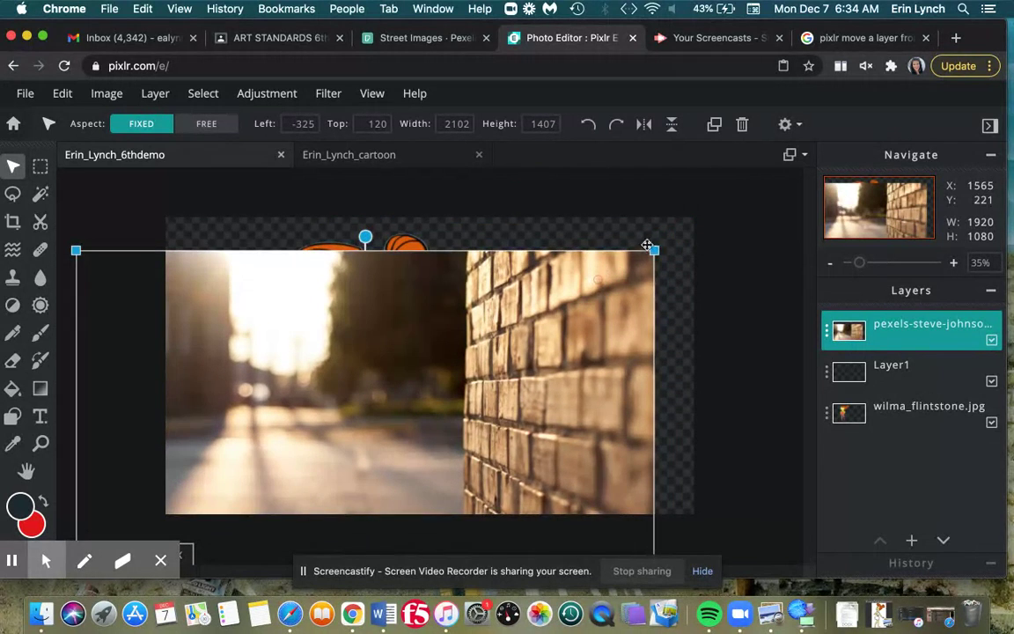
{"action": "left_click_drag", "start_coordinate": [655, 251], "coordinate": [498, 358]}
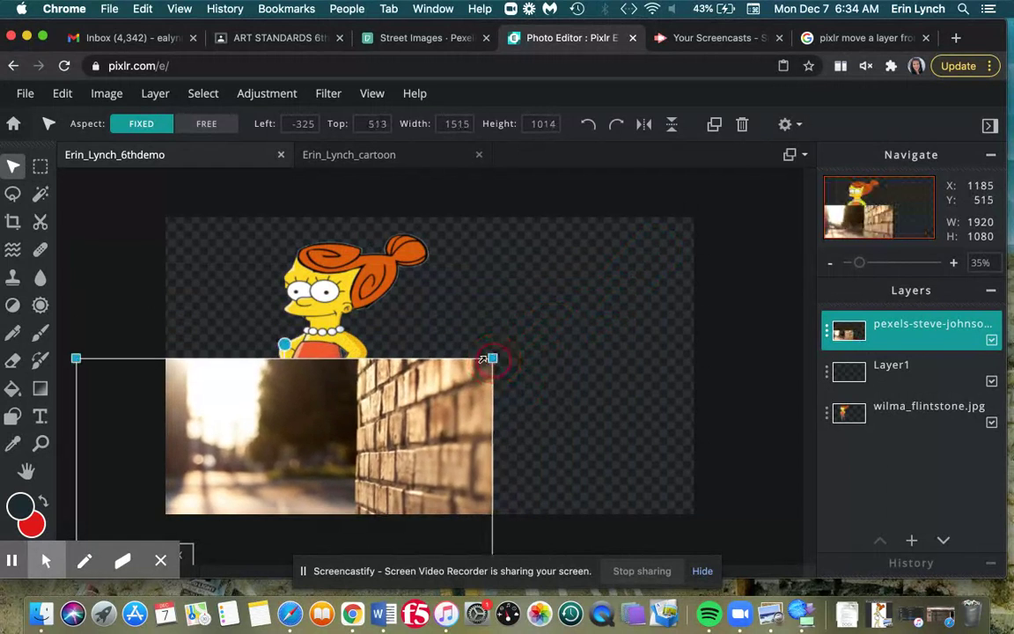
{"action": "left_click_drag", "start_coordinate": [310, 451], "coordinate": [397, 312]}
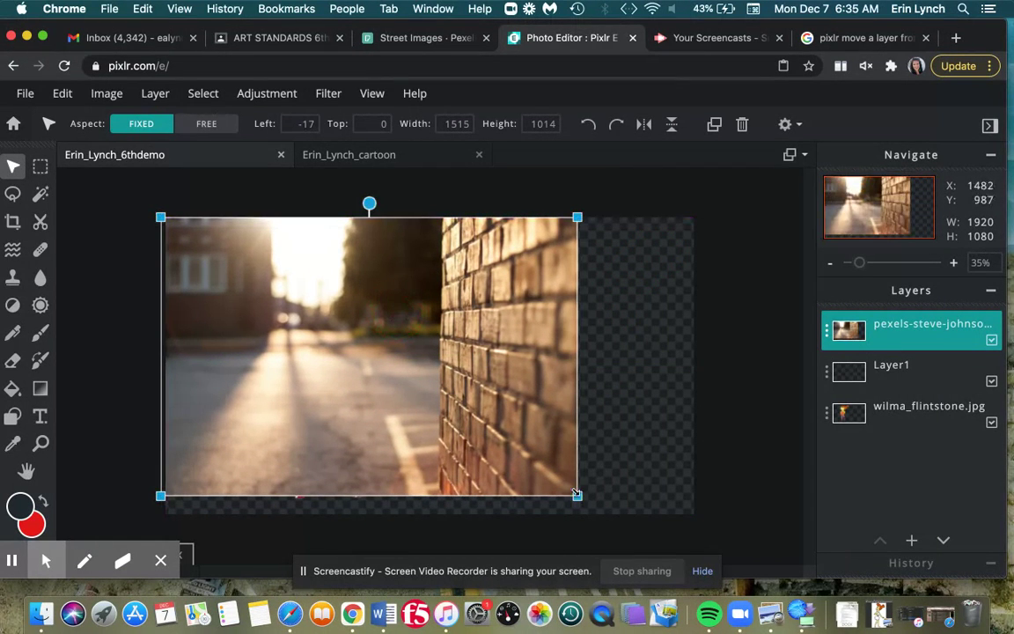
{"action": "left_click_drag", "start_coordinate": [578, 494], "coordinate": [605, 480]}
{"action": "left_click_drag", "start_coordinate": [484, 406], "coordinate": [551, 407]}
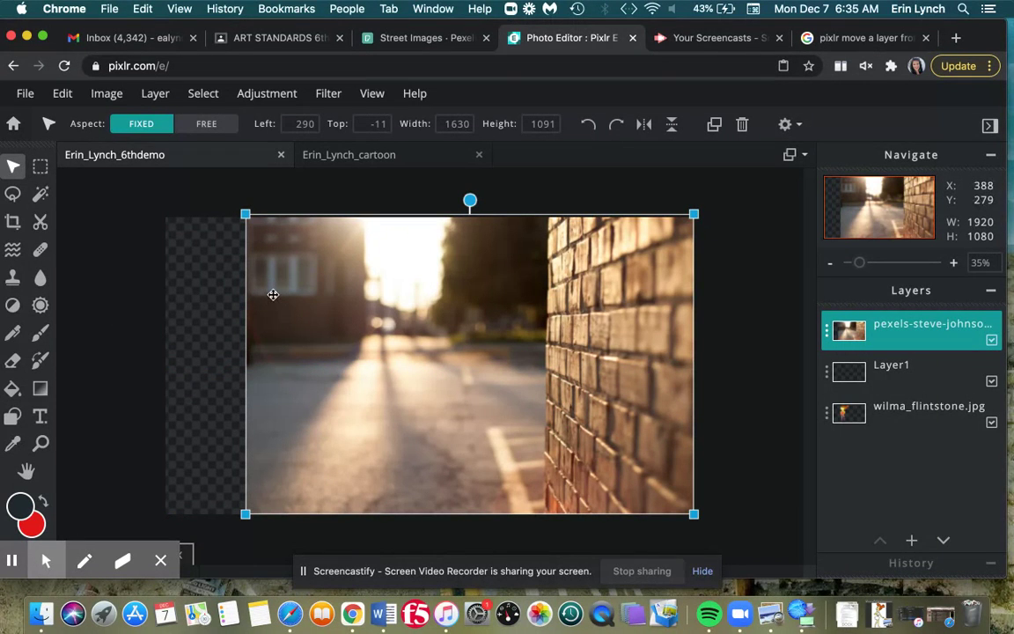
- Choose the Lasso tool set to polygonal type, dismissing an ad popup
{"action": "left_click", "coordinate": [16, 195]}
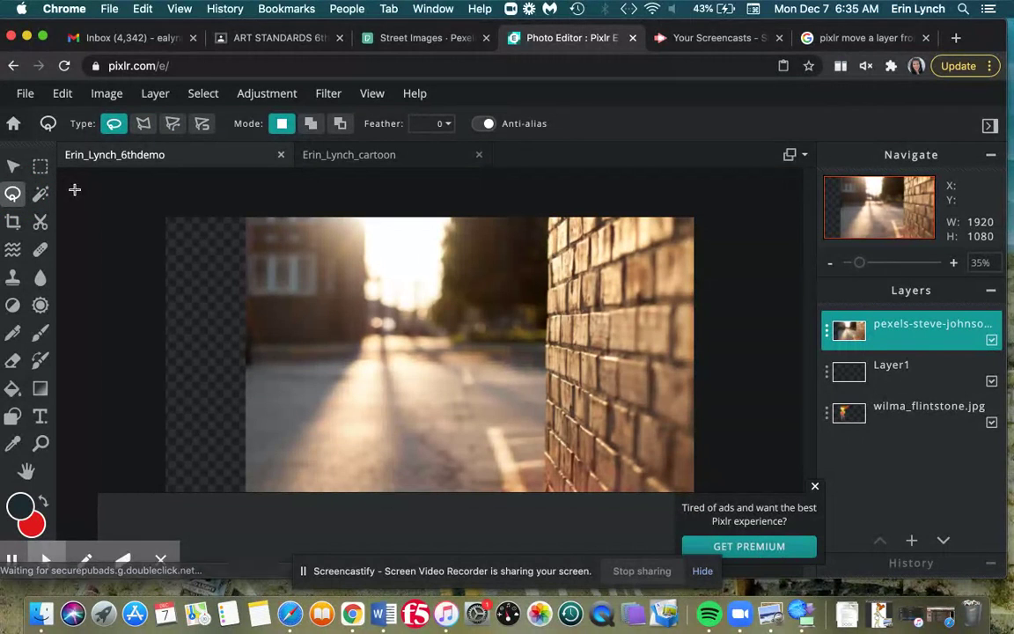
{"action": "left_click", "coordinate": [815, 485]}
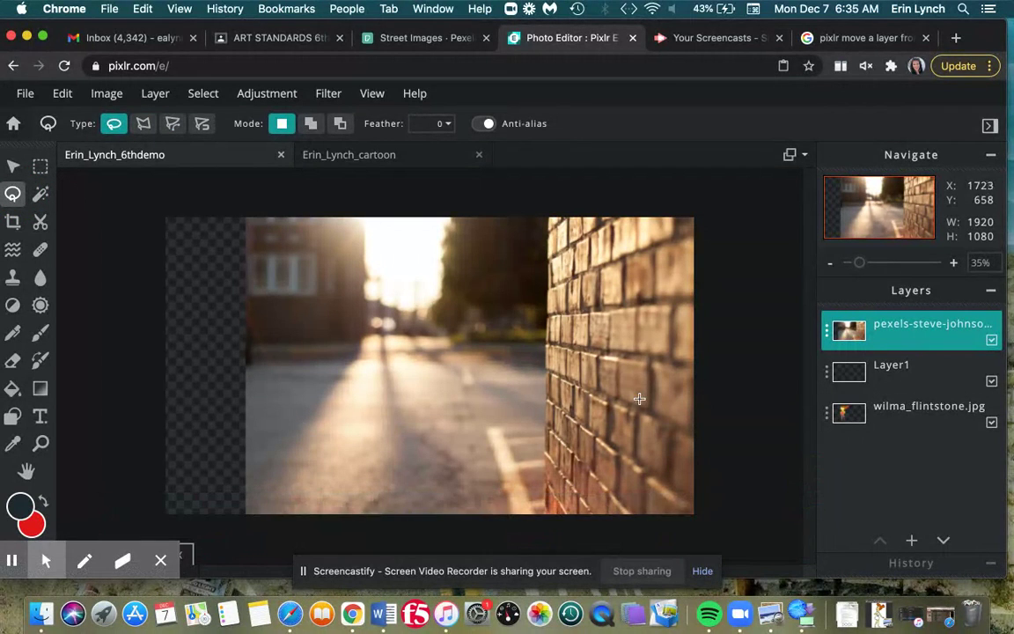
{"action": "left_click", "coordinate": [142, 123]}
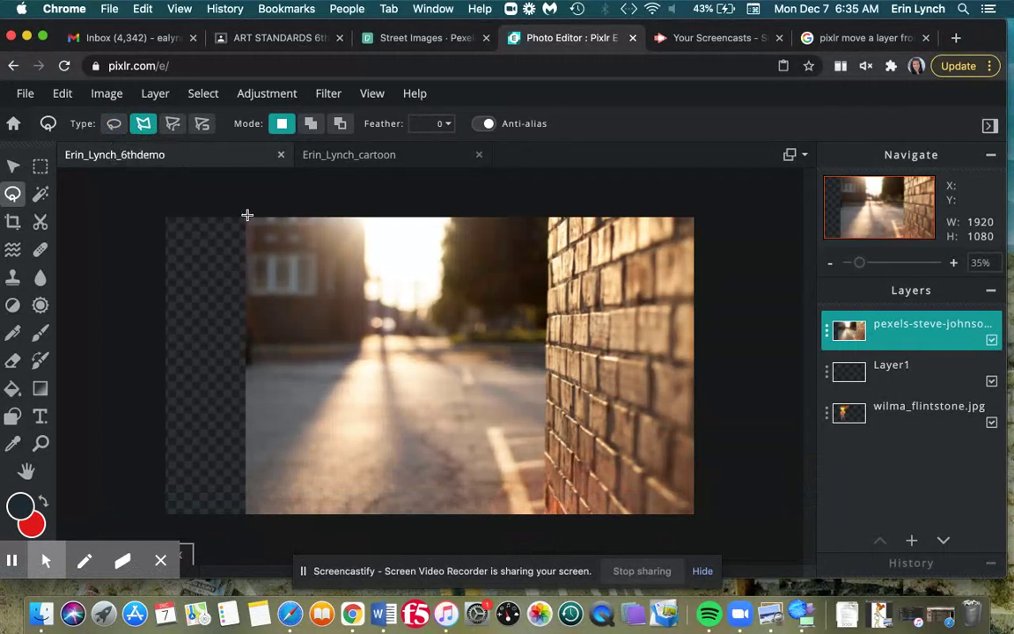
- Draw a polygon selection around the street area on the left and delete it
{"action": "left_click", "coordinate": [547, 217]}
{"action": "left_click", "coordinate": [544, 516]}
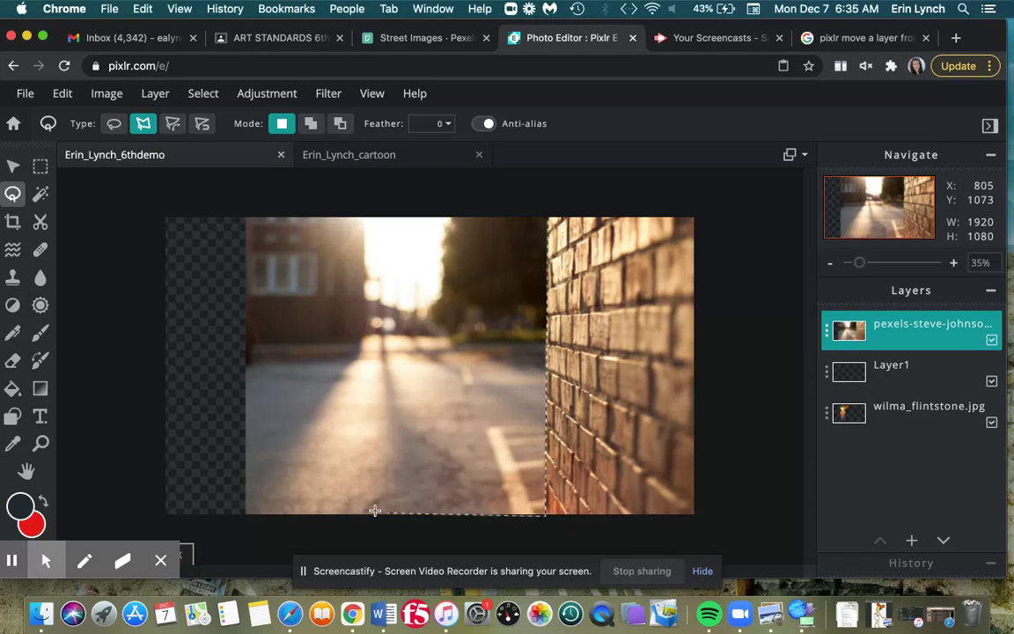
{"action": "left_click", "coordinate": [239, 517]}
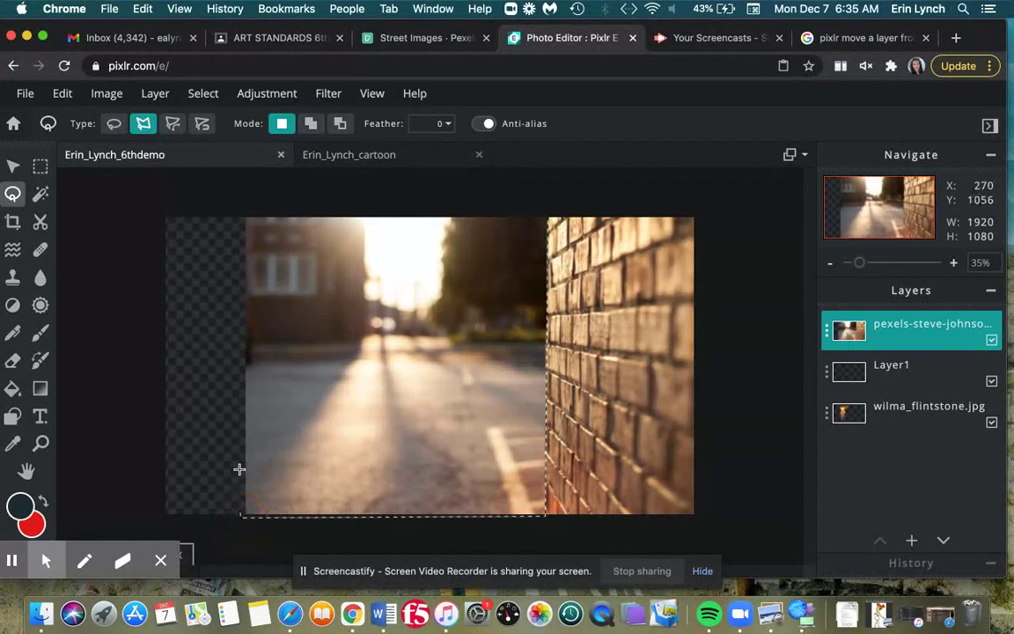
{"action": "left_click", "coordinate": [242, 213]}
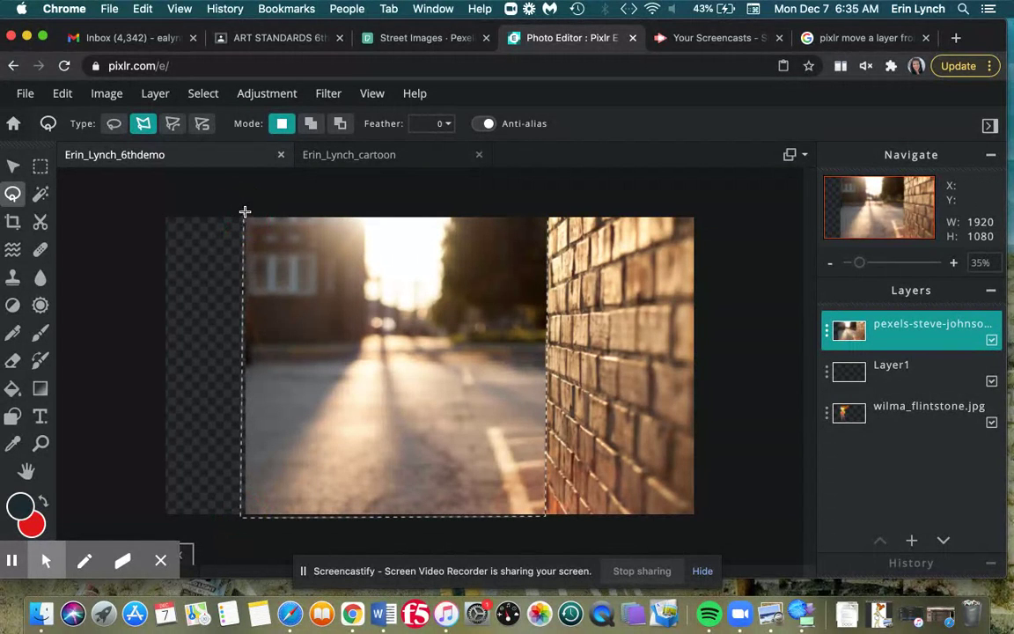
{"action": "left_click", "coordinate": [550, 217]}
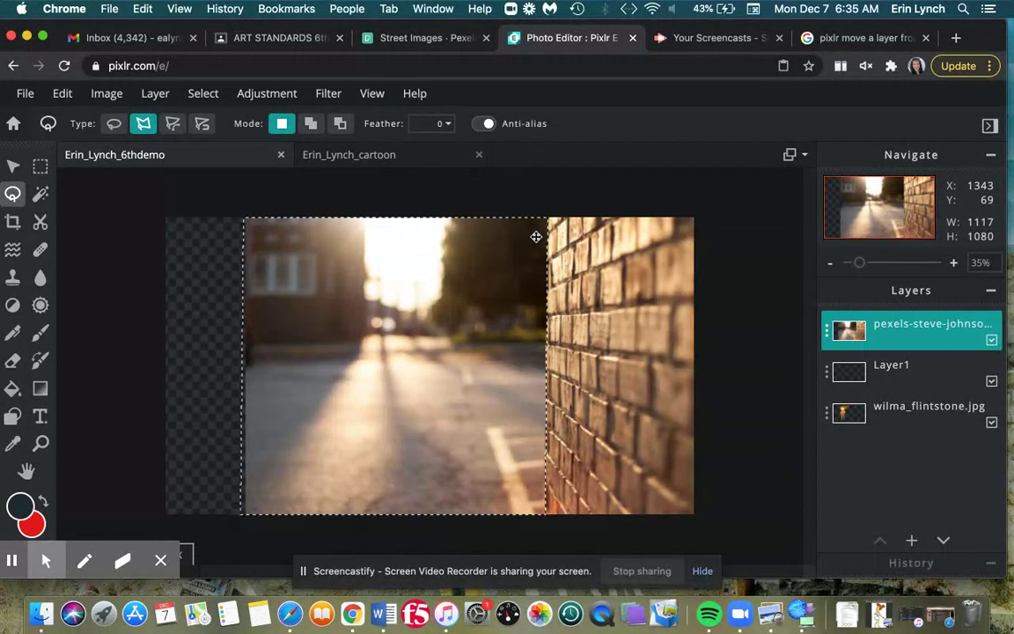
{"action": "key", "text": "Delete"}
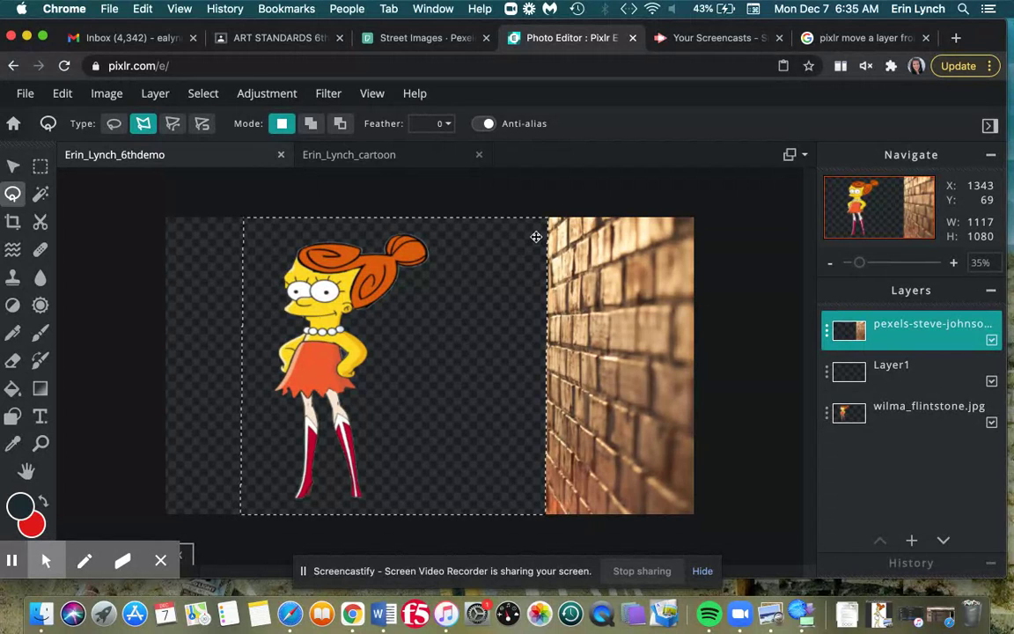
{"action": "left_click", "coordinate": [13, 166]}
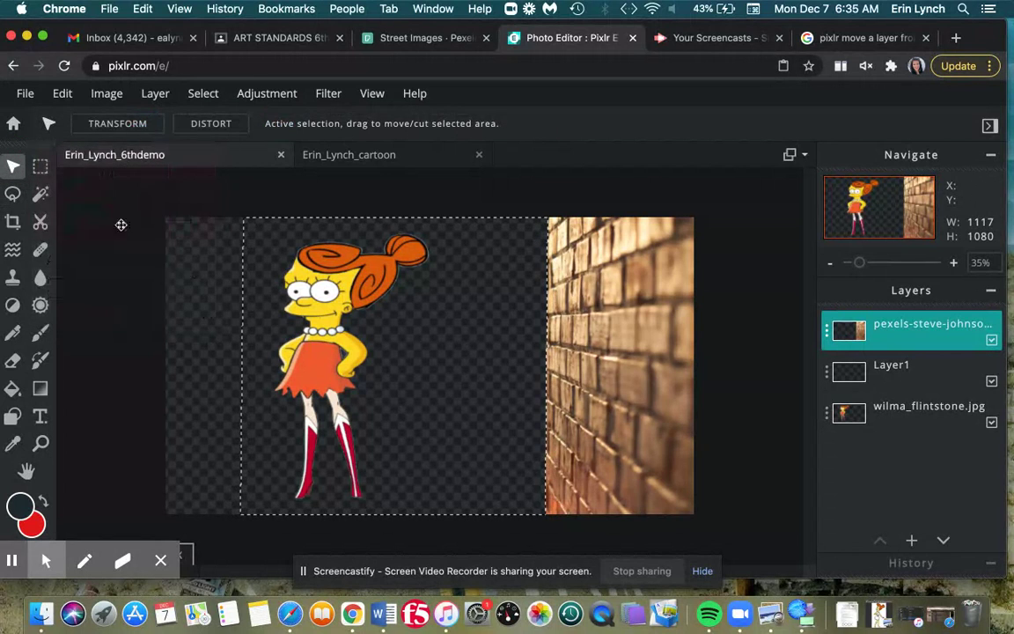
- Deselect the cleared area with Select > Deselect
{"action": "left_click", "coordinate": [63, 93]}
{"action": "mouse_move", "coordinate": [202, 96]}
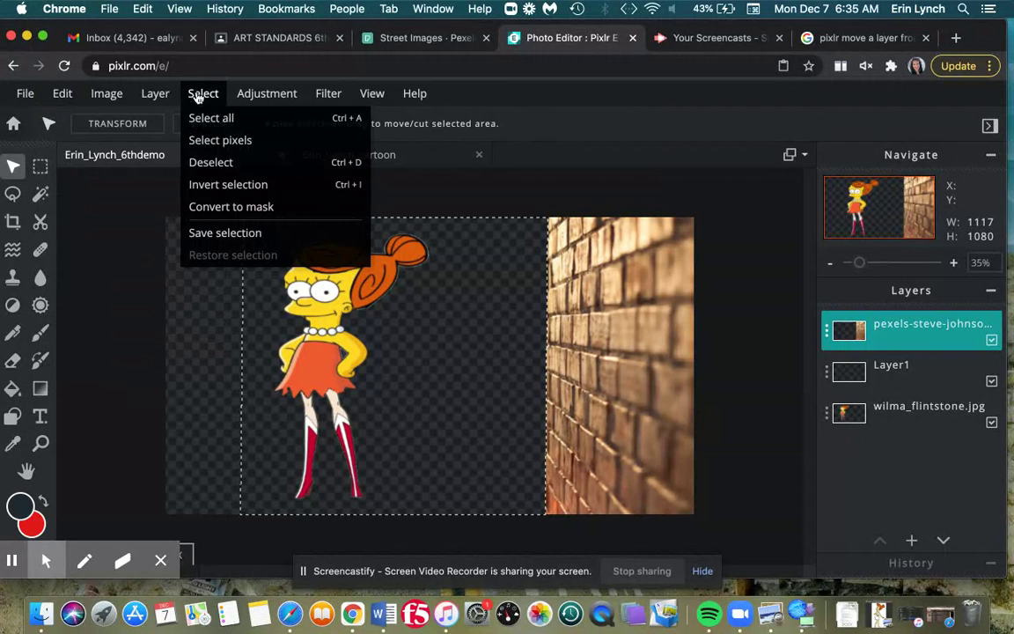
{"action": "left_click", "coordinate": [208, 161]}
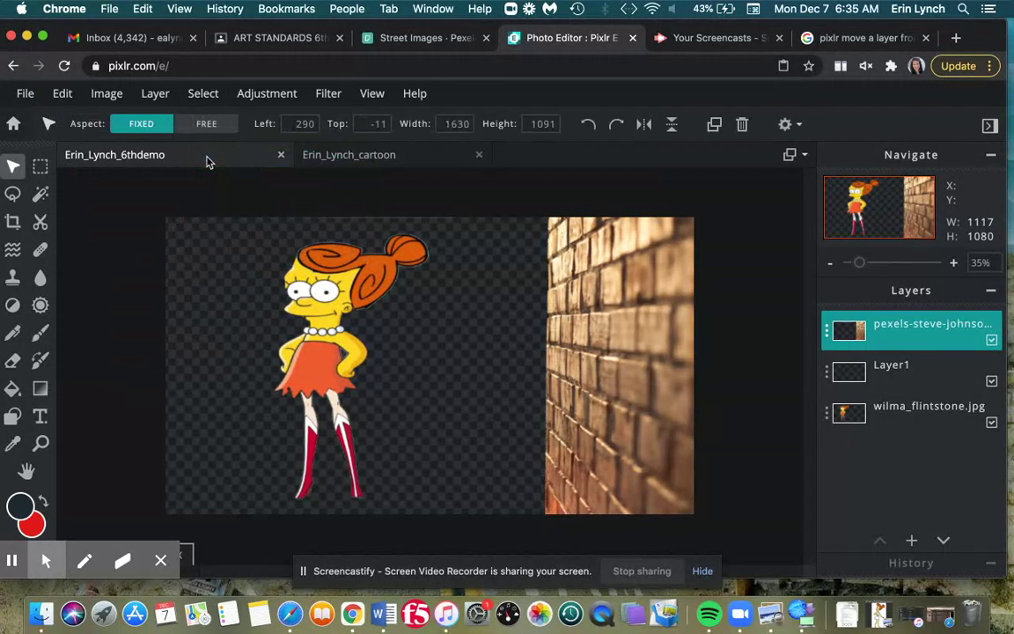
- Add the sunset photo pexels-nout-gons-248159.jpg as a new layer
{"action": "left_click", "coordinate": [104, 94]}
{"action": "mouse_move", "coordinate": [142, 93]}
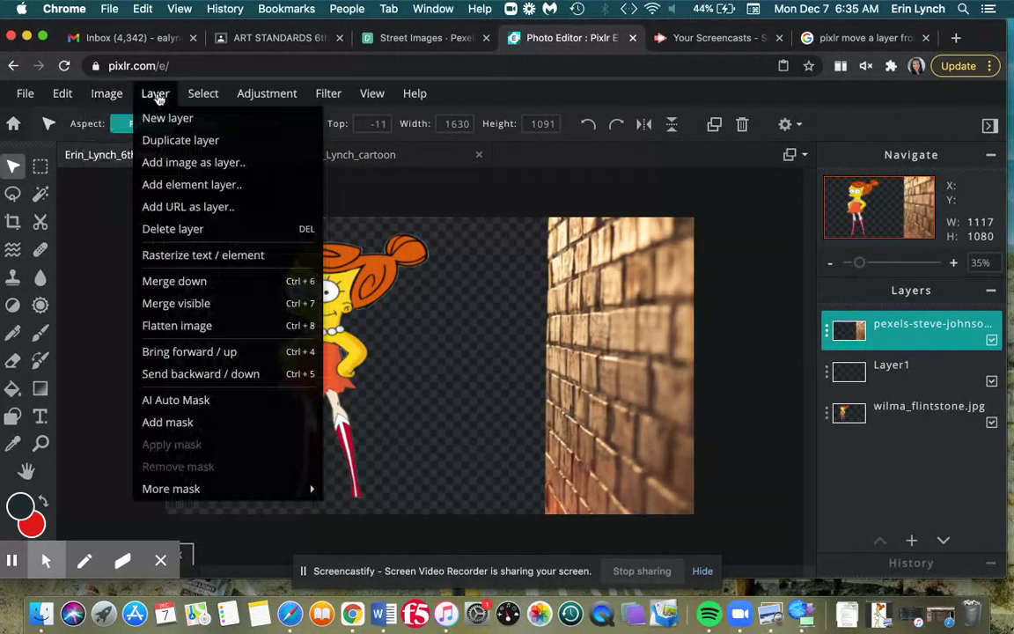
{"action": "left_click", "coordinate": [158, 165]}
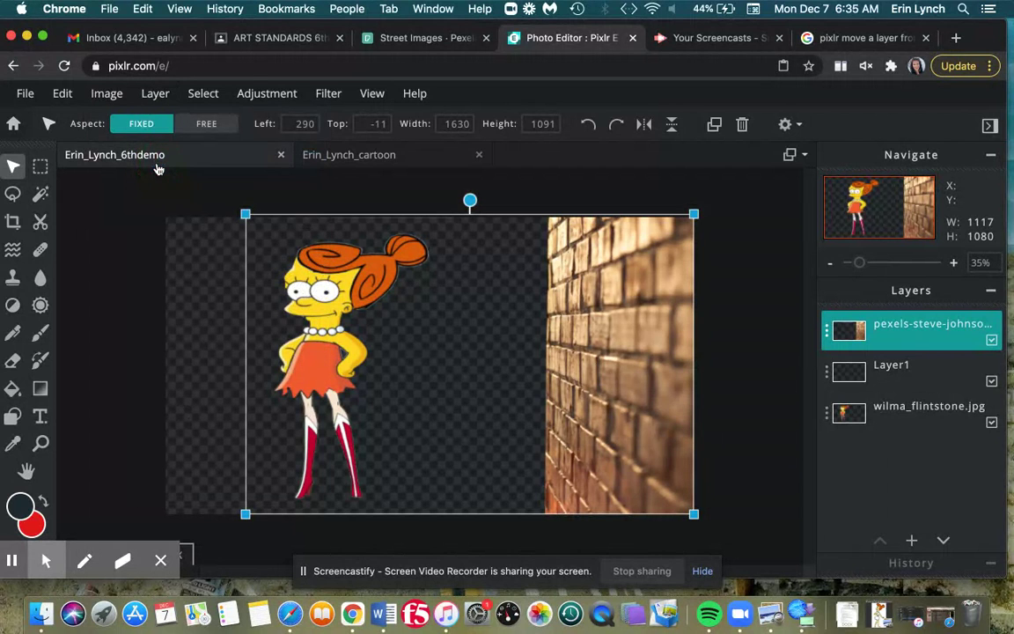
{"action": "left_click", "coordinate": [345, 137]}
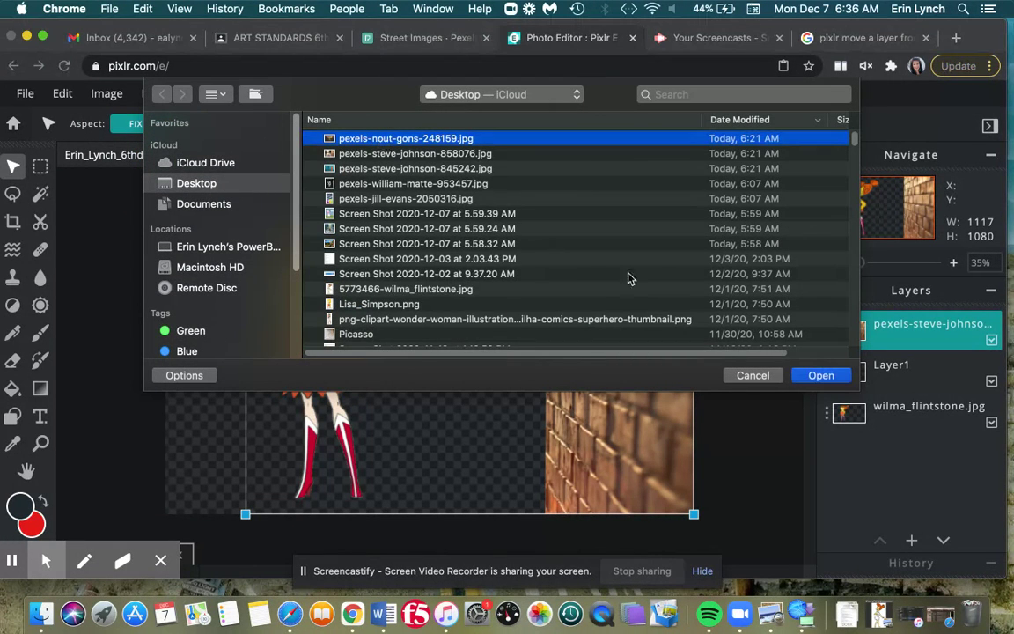
{"action": "left_click", "coordinate": [811, 377]}
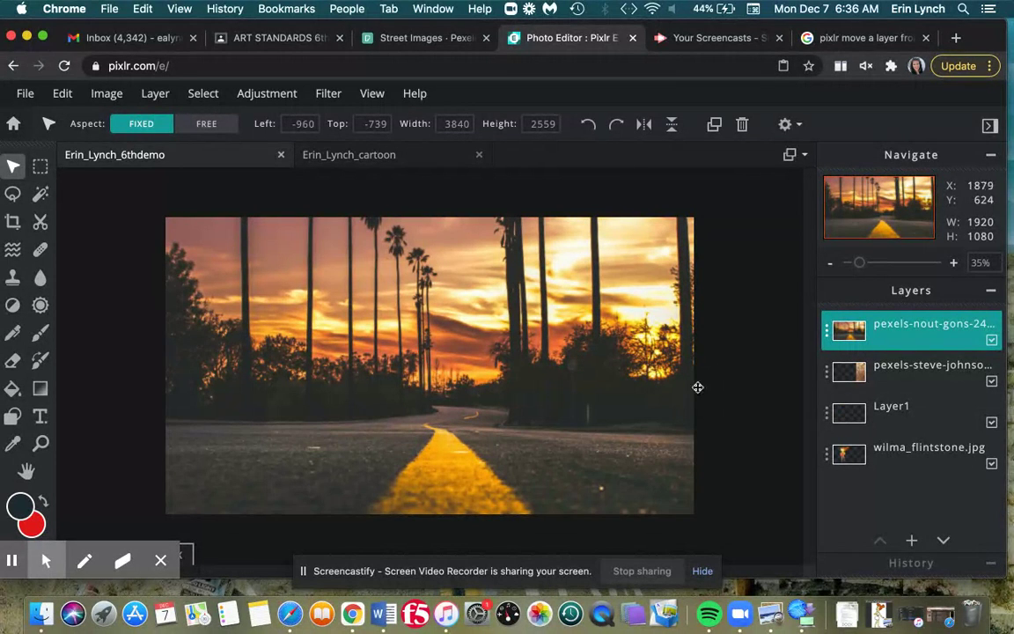
- Resize the sunset layer to 1641×1094 and align it to the canvas's left edge
{"action": "mouse_move", "coordinate": [894, 364]}
{"action": "left_mouse_down"}
{"action": "mouse_move", "coordinate": [895, 329]}
{"action": "mouse_move", "coordinate": [899, 392]}
{"action": "mouse_move", "coordinate": [898, 365]}
{"action": "left_mouse_up"}
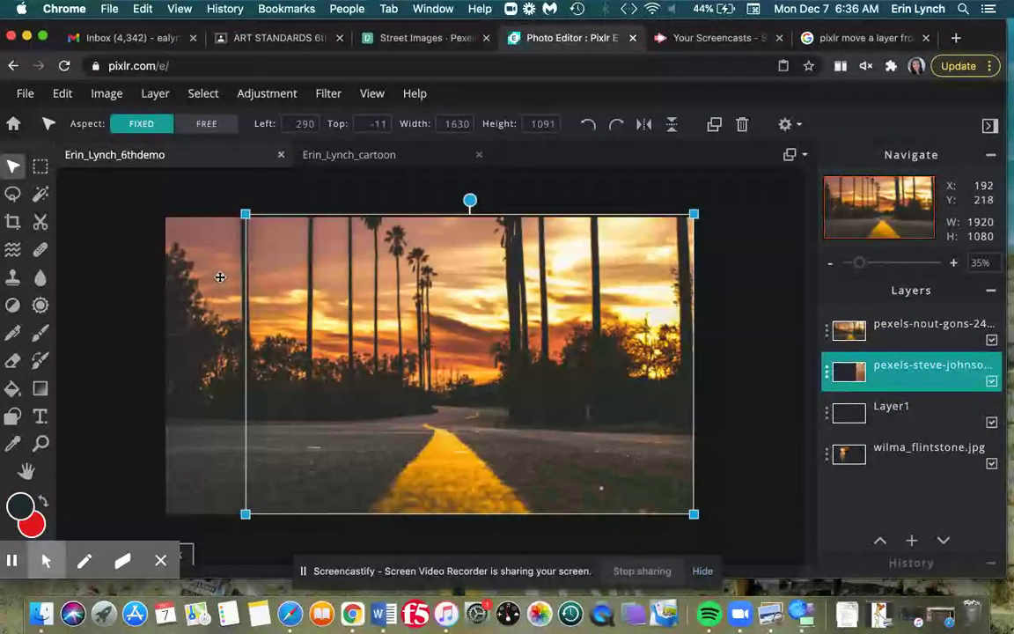
{"action": "left_click", "coordinate": [189, 272]}
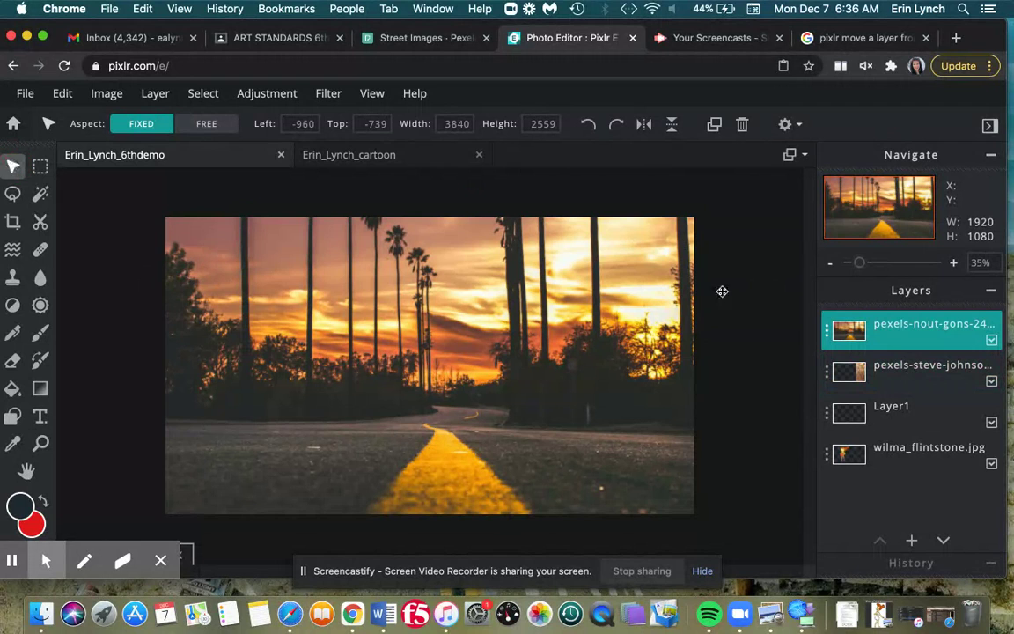
{"action": "left_click_drag", "start_coordinate": [596, 281], "coordinate": [367, 549]}
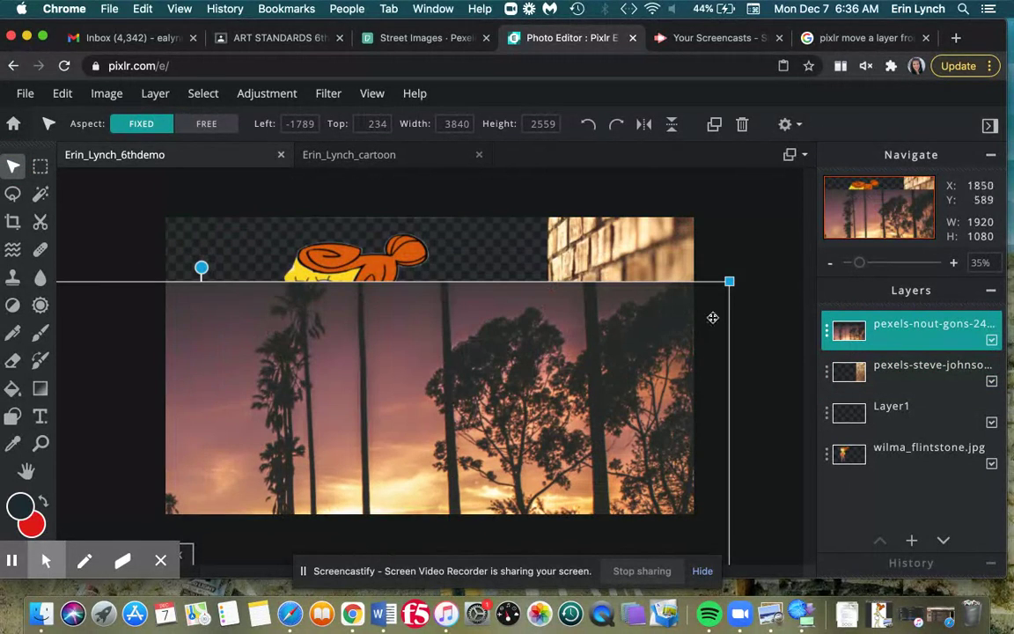
{"action": "left_click_drag", "start_coordinate": [730, 282], "coordinate": [460, 431]}
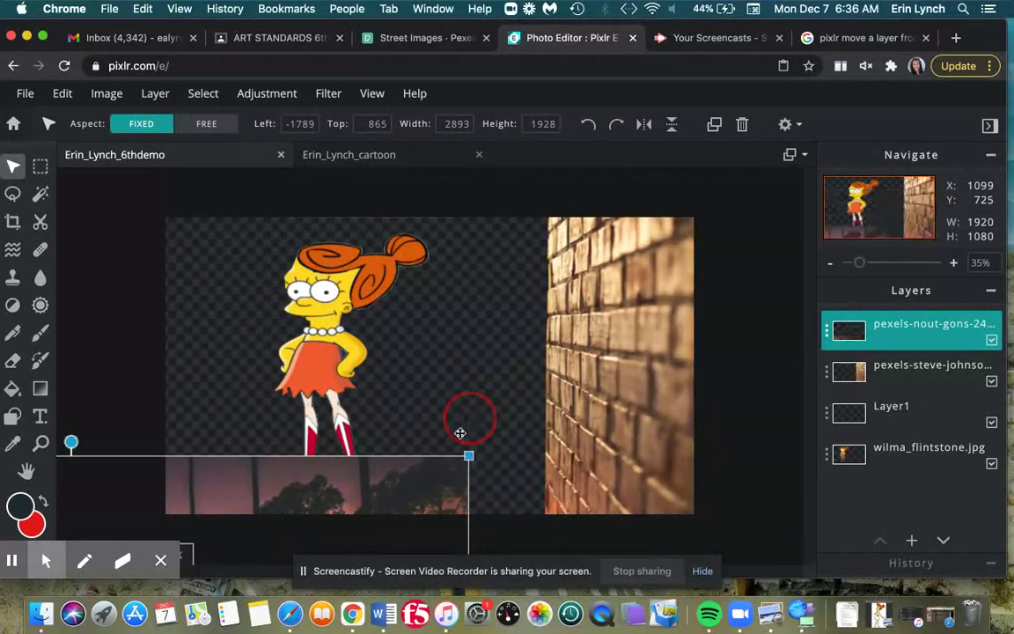
{"action": "left_click_drag", "start_coordinate": [427, 465], "coordinate": [393, 379]}
{"action": "left_click_drag", "start_coordinate": [301, 465], "coordinate": [555, 291]}
{"action": "left_click_drag", "start_coordinate": [646, 251], "coordinate": [456, 372]}
{"action": "left_click_drag", "start_coordinate": [385, 398], "coordinate": [618, 243]}
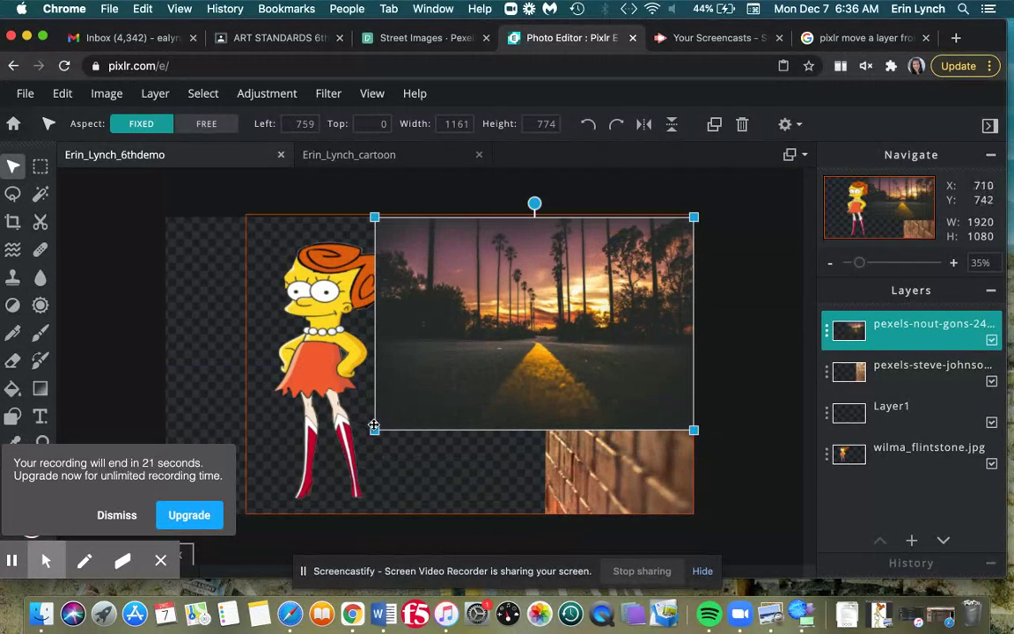
{"action": "left_click_drag", "start_coordinate": [374, 430], "coordinate": [215, 476]}
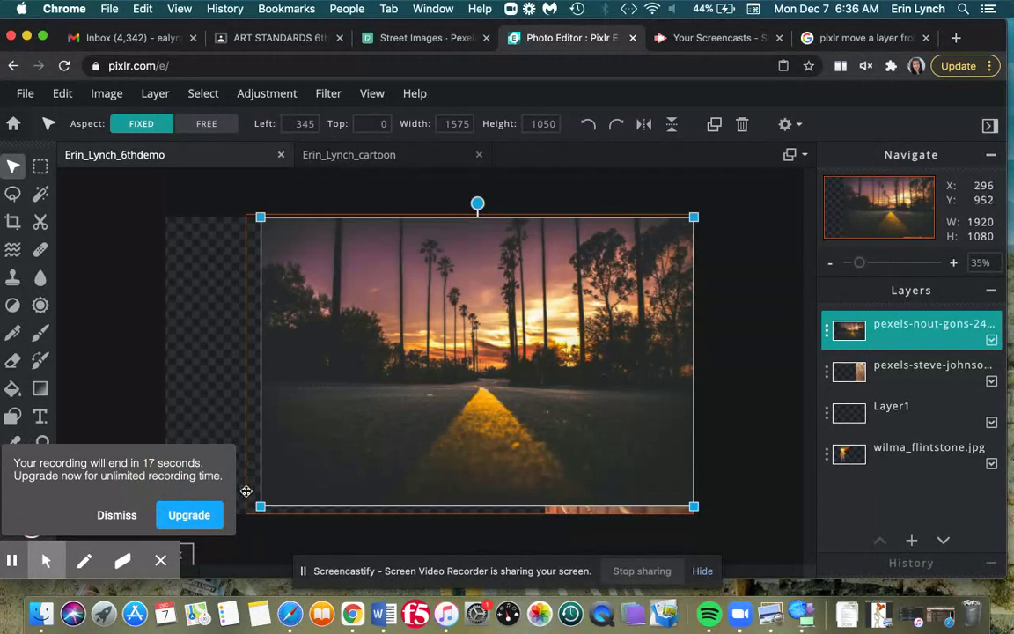
{"action": "left_click_drag", "start_coordinate": [260, 507], "coordinate": [196, 523]}
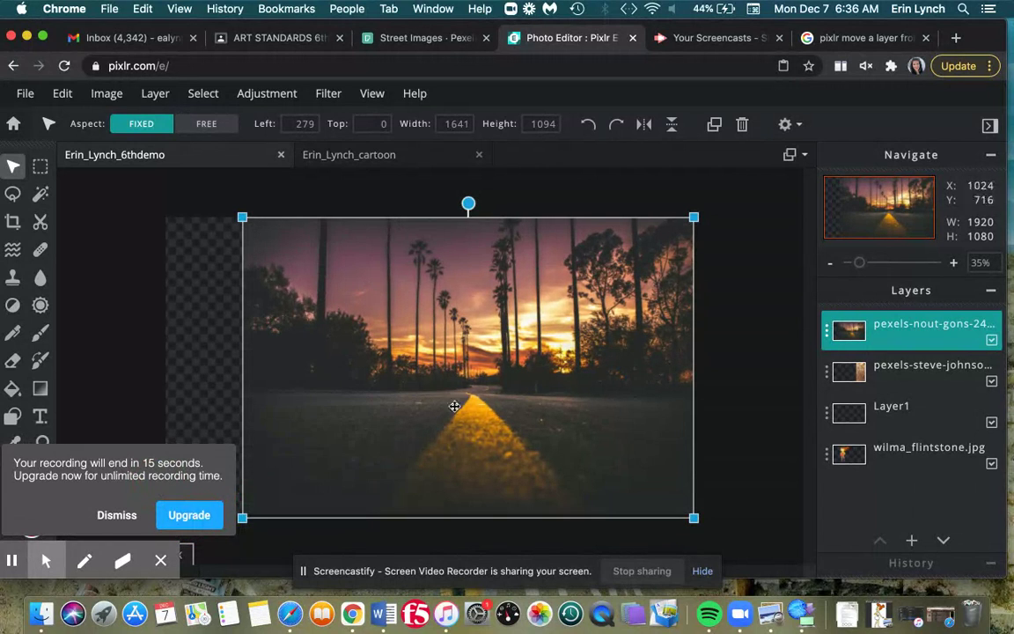
{"action": "left_click_drag", "start_coordinate": [462, 392], "coordinate": [383, 390]}
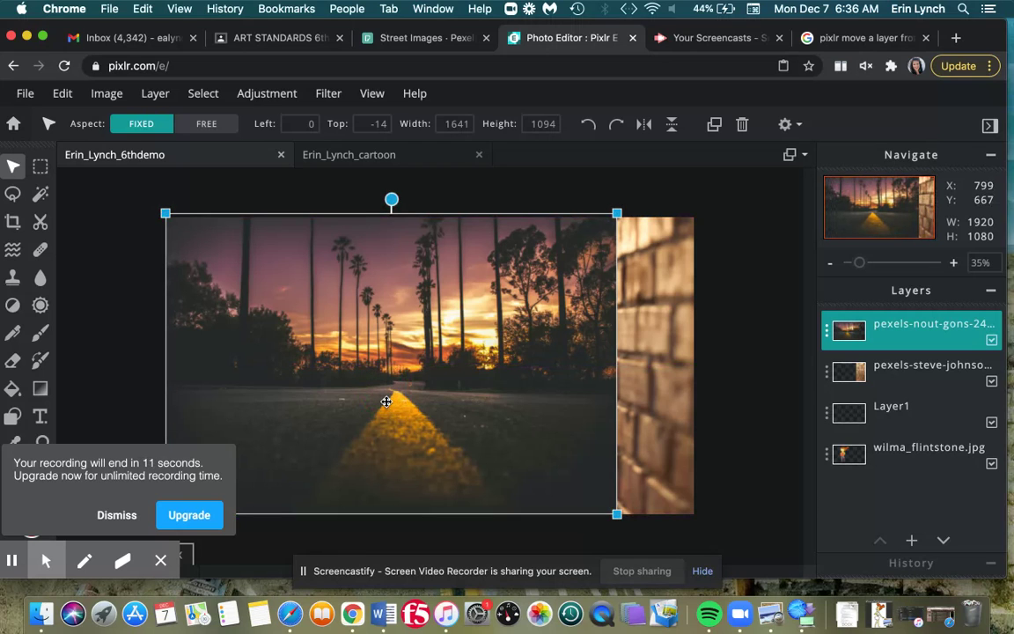